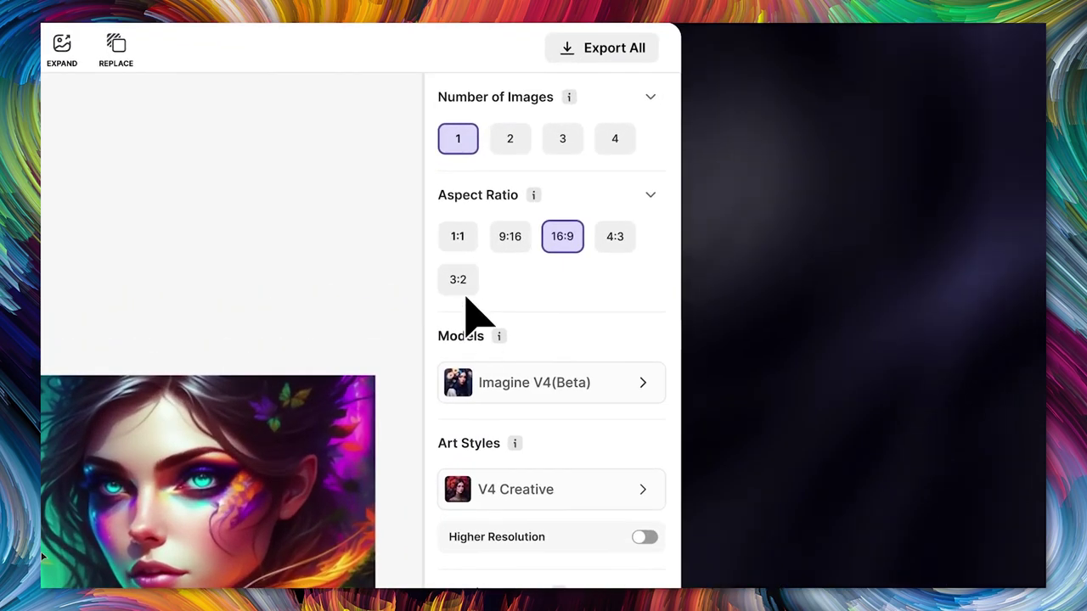
Step: Make the image square 1:1 and bring up the art style choices
{"action": "left_click", "coordinate": [457, 236]}
{"action": "left_click", "coordinate": [530, 497]}
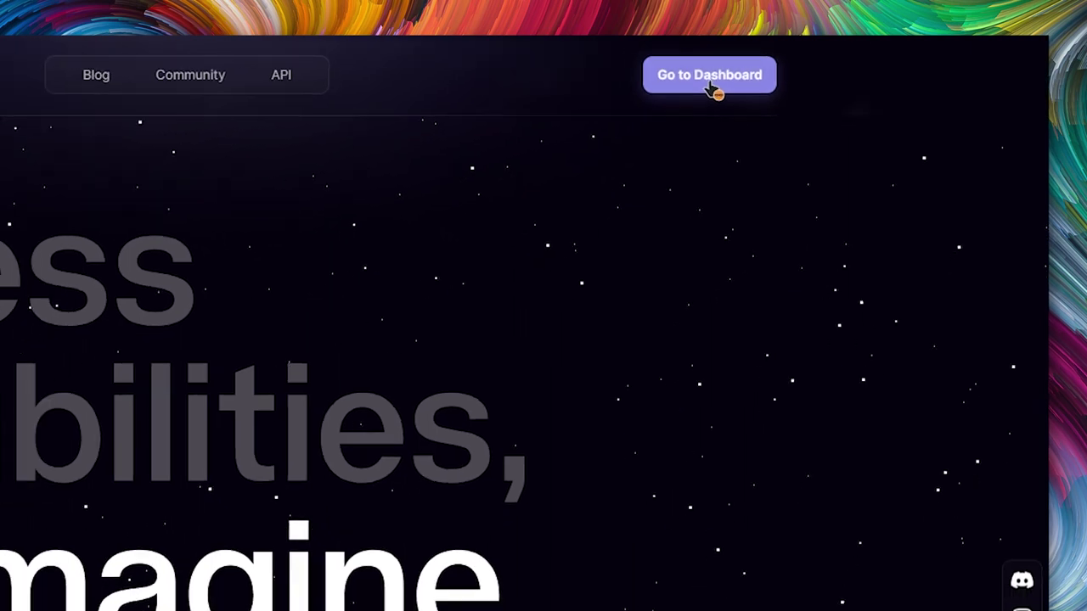
Step: From the dashboard, generate the prompt 'a frog sitting in a cup of tea in his fantasy world'
{"action": "left_click", "coordinate": [710, 76]}
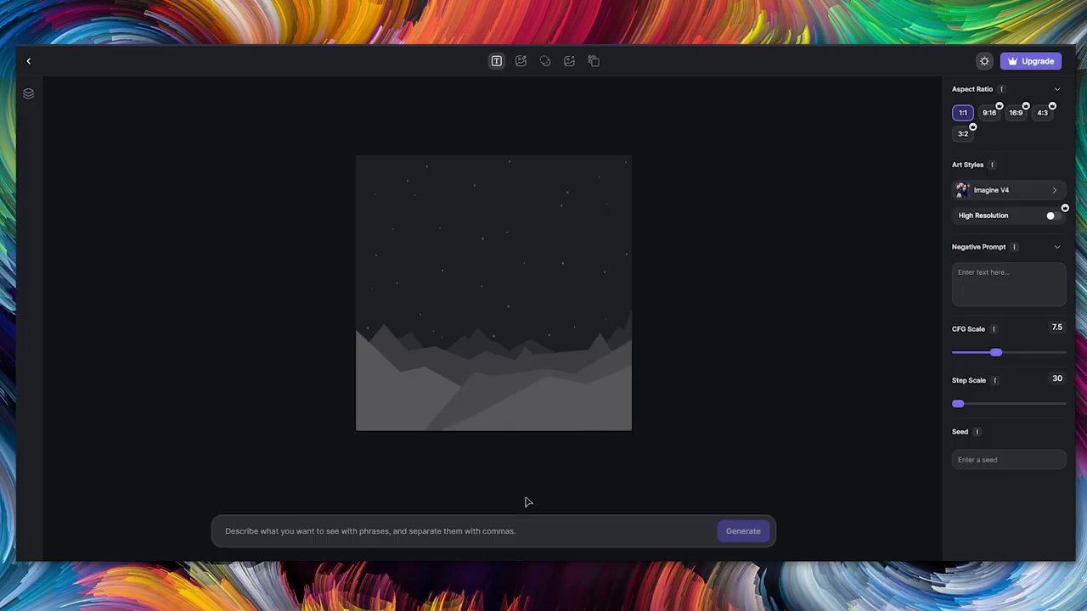
{"action": "left_click", "coordinate": [496, 528]}
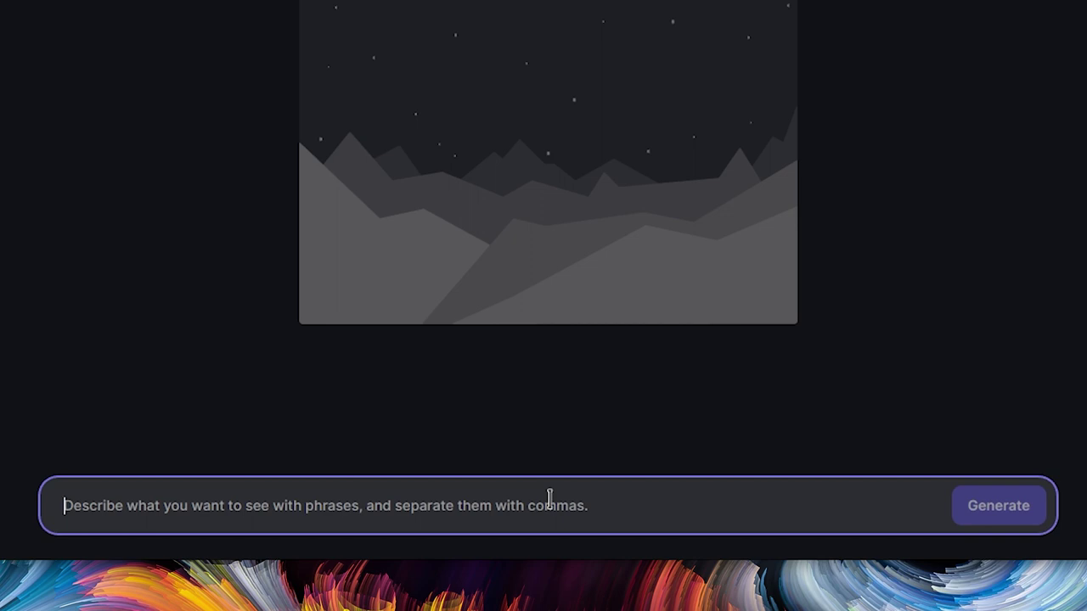
{"action": "type", "text": "a frog sitting in a cup of tea in his fantasy world"}
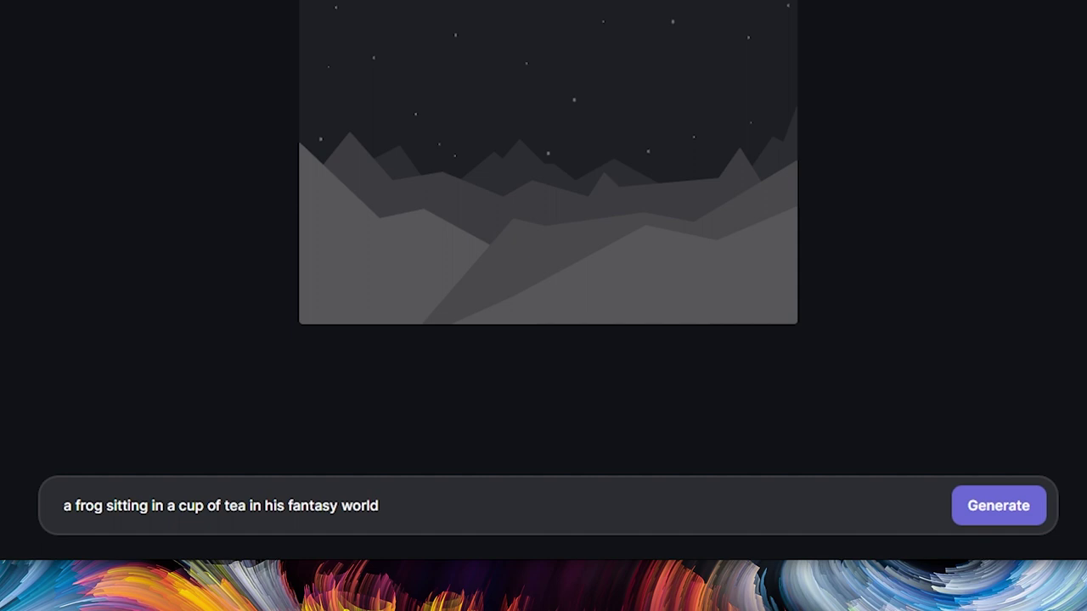
{"action": "left_click", "coordinate": [999, 514]}
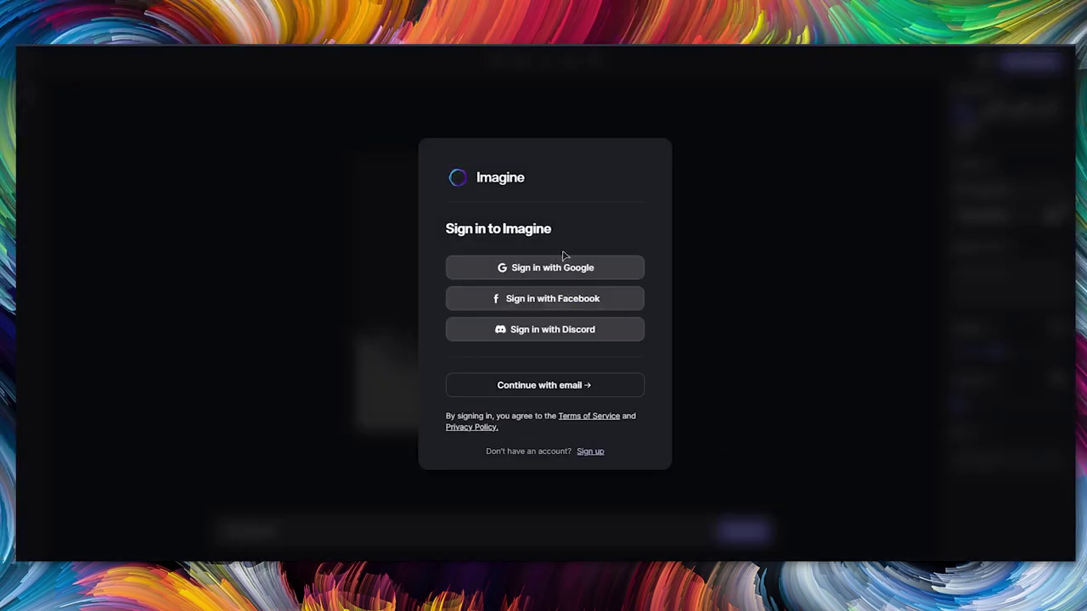
Step: Sign in with a Google account and resume generating the frog image
{"action": "left_click", "coordinate": [554, 268]}
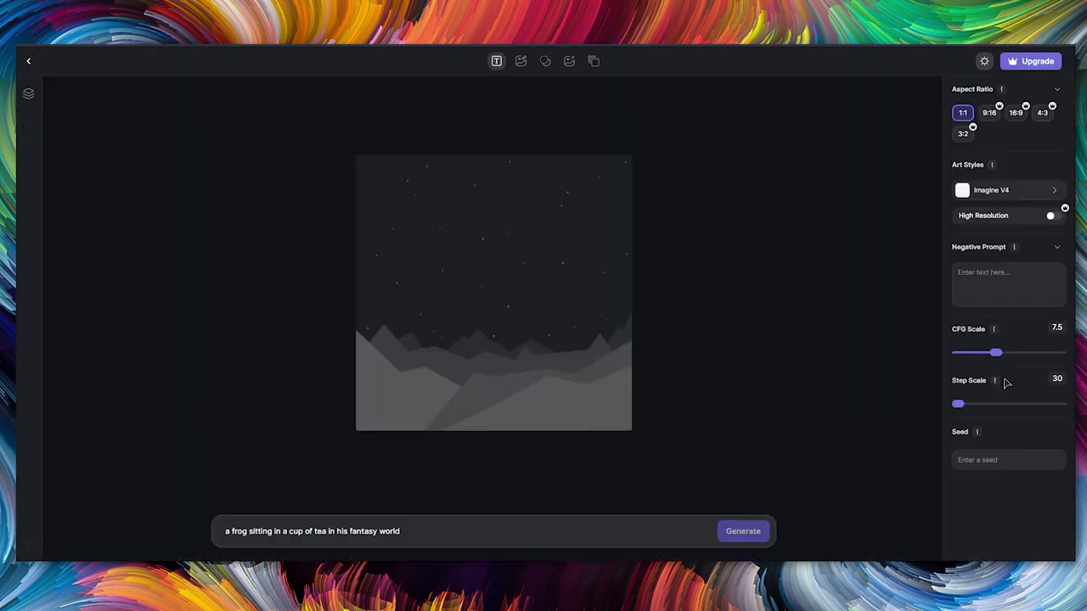
{"action": "key", "text": "Return"}
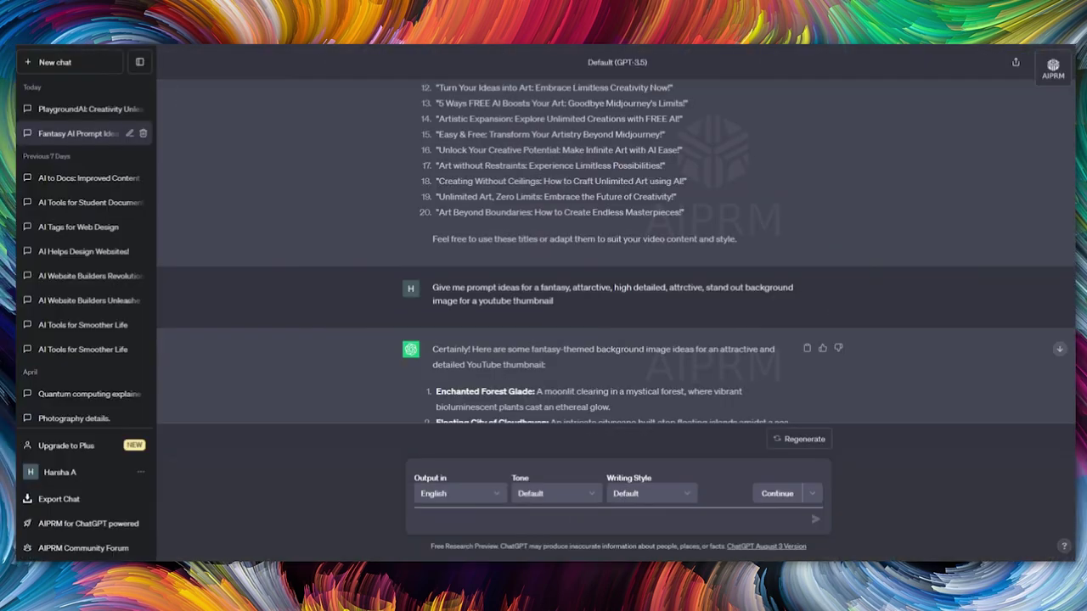
Step: Scroll through ChatGPT's list of fantasy background prompt ideas for the thumbnail
{"action": "scroll", "coordinate": [617, 234], "scroll_direction": "down", "scroll_amount": 5}
{"action": "scroll", "coordinate": [616, 234], "scroll_direction": "down", "scroll_amount": 10}
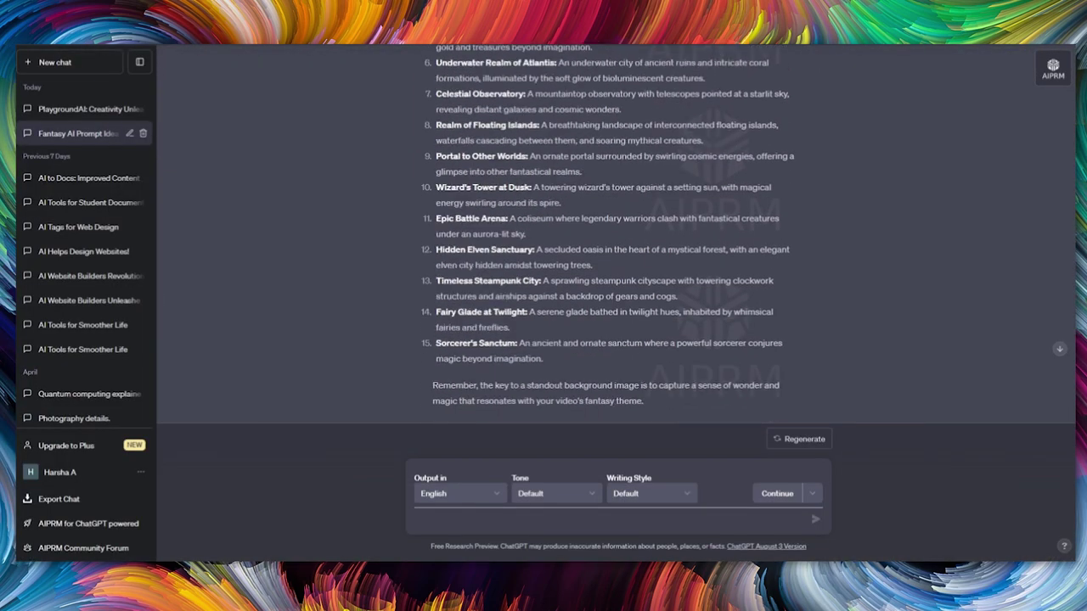
{"action": "scroll", "coordinate": [617, 233], "scroll_direction": "down", "scroll_amount": 5}
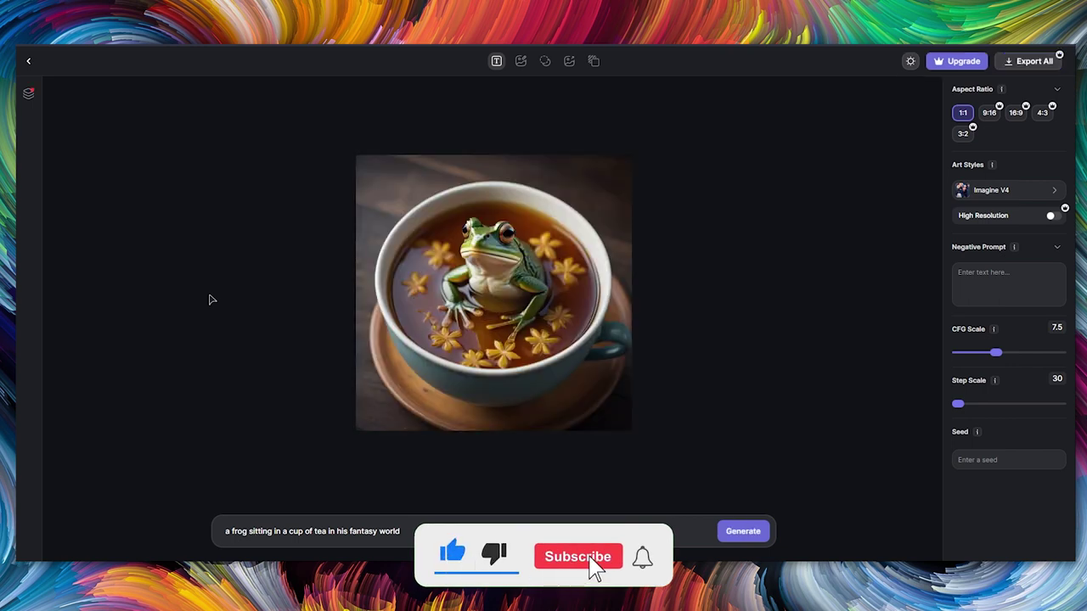
Step: View the frog-in-a-teacup image full-size, upscale it, and download it
{"action": "left_click", "coordinate": [614, 191]}
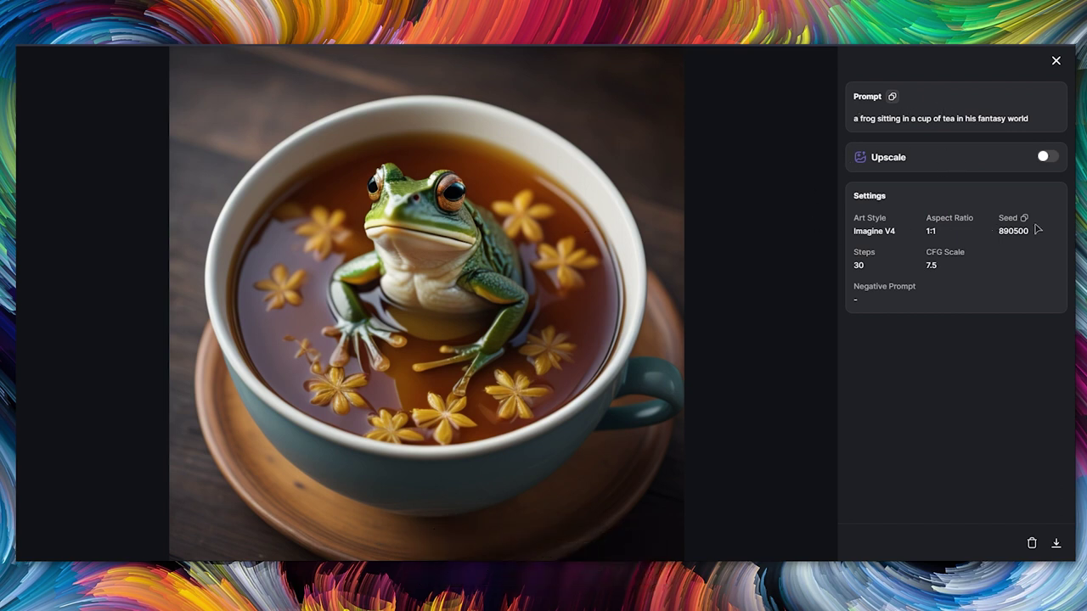
{"action": "left_click", "coordinate": [1046, 158]}
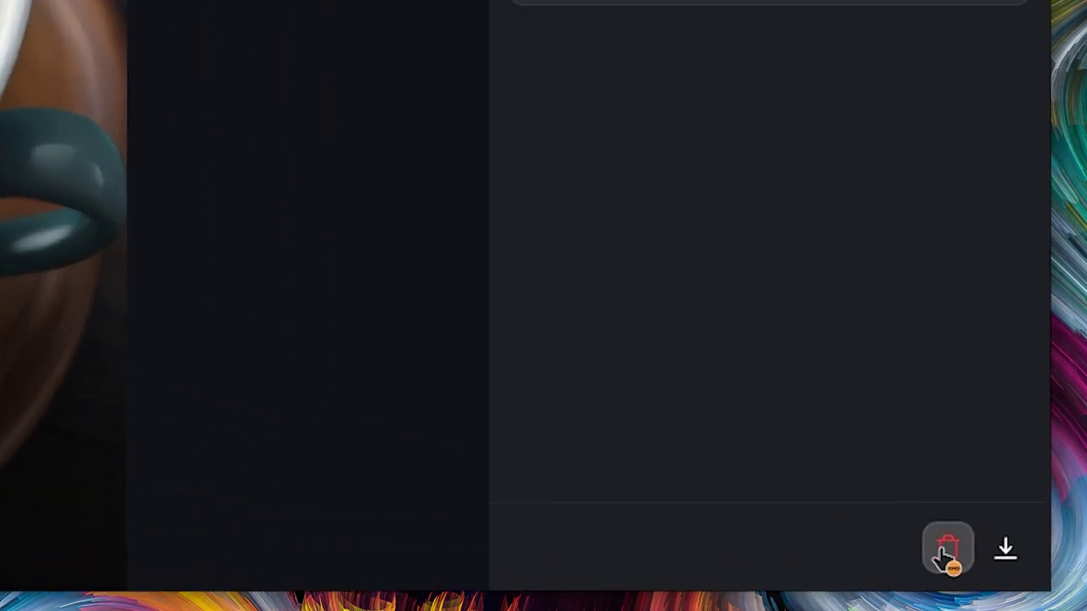
{"action": "left_click", "coordinate": [1002, 552]}
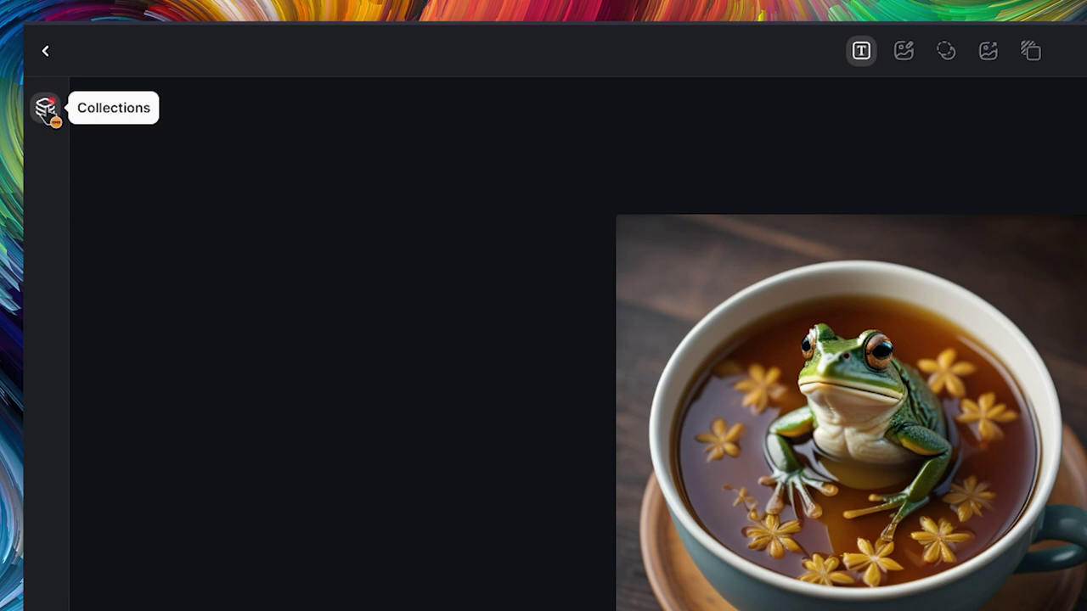
{"action": "left_click", "coordinate": [46, 108]}
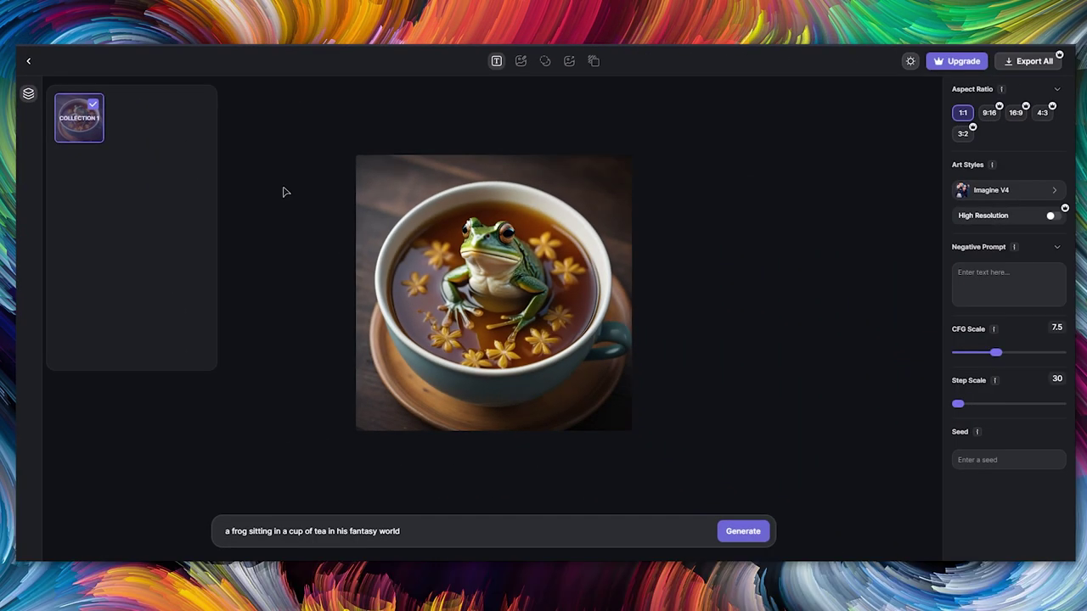
{"action": "left_click", "coordinate": [495, 280]}
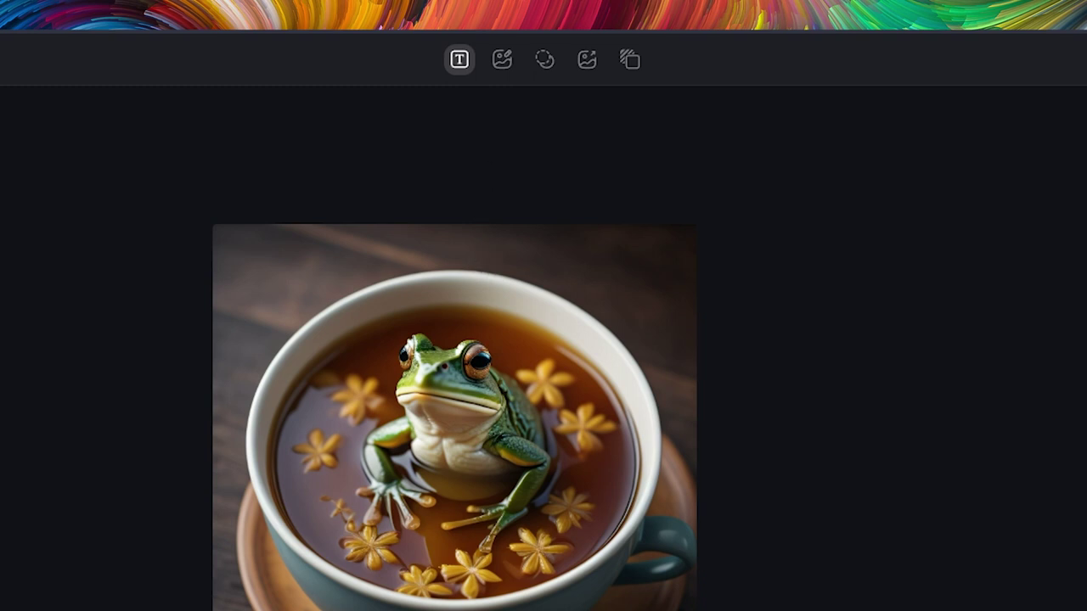
Step: Open Image Remix, dismiss its Add Image dialog, and scroll through the home and landing pages
{"action": "left_click", "coordinate": [502, 60]}
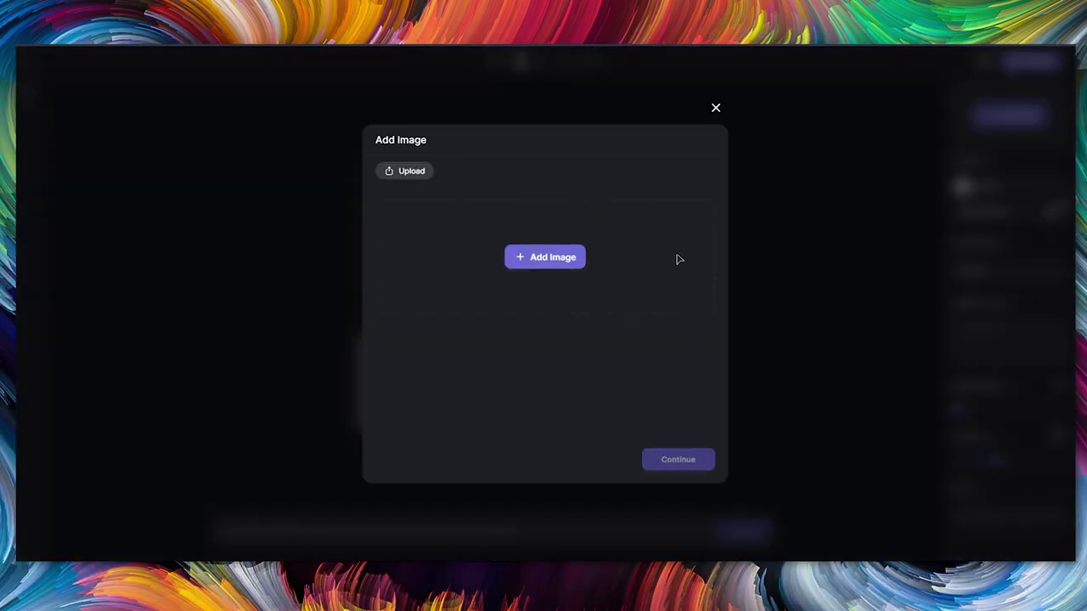
{"action": "left_click", "coordinate": [716, 110]}
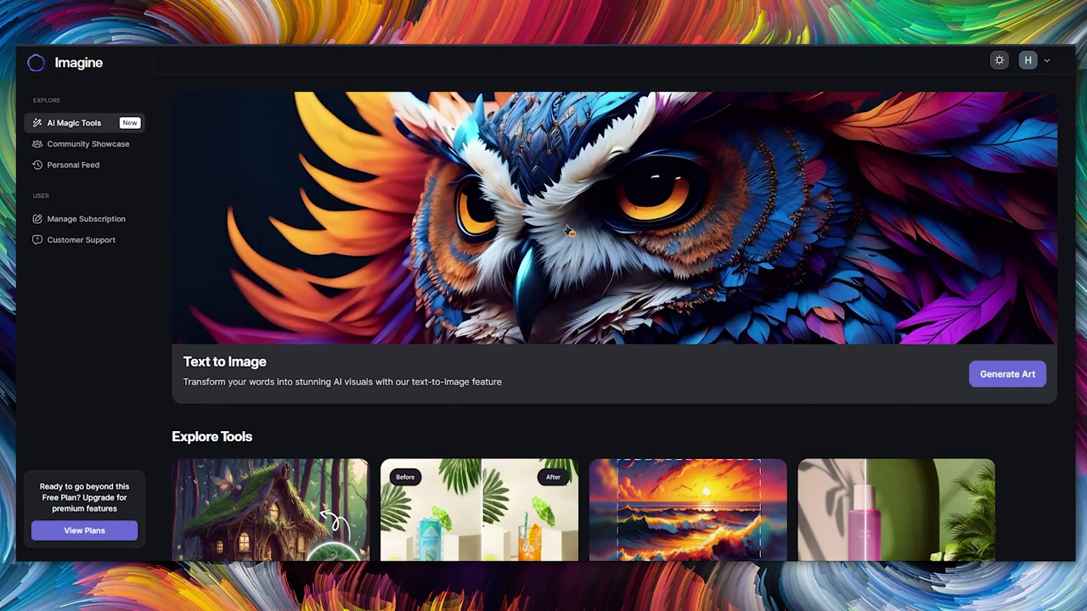
{"action": "scroll", "coordinate": [550, 227], "scroll_direction": "down", "scroll_amount": 5}
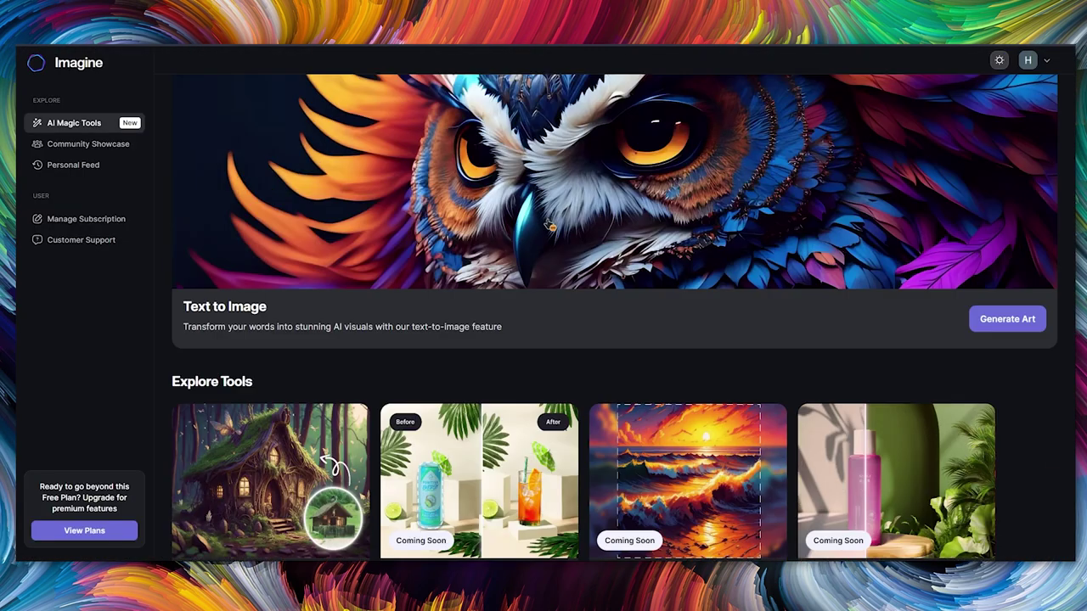
{"action": "scroll", "coordinate": [548, 231], "scroll_direction": "down", "scroll_amount": 1}
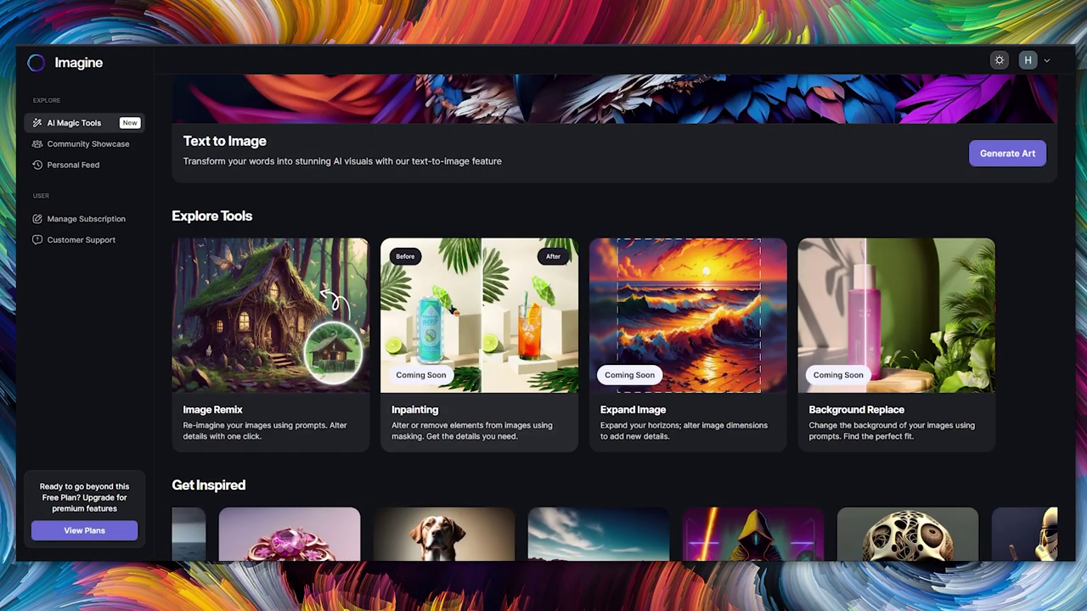
{"action": "scroll", "coordinate": [699, 306], "scroll_direction": "up", "scroll_amount": 1}
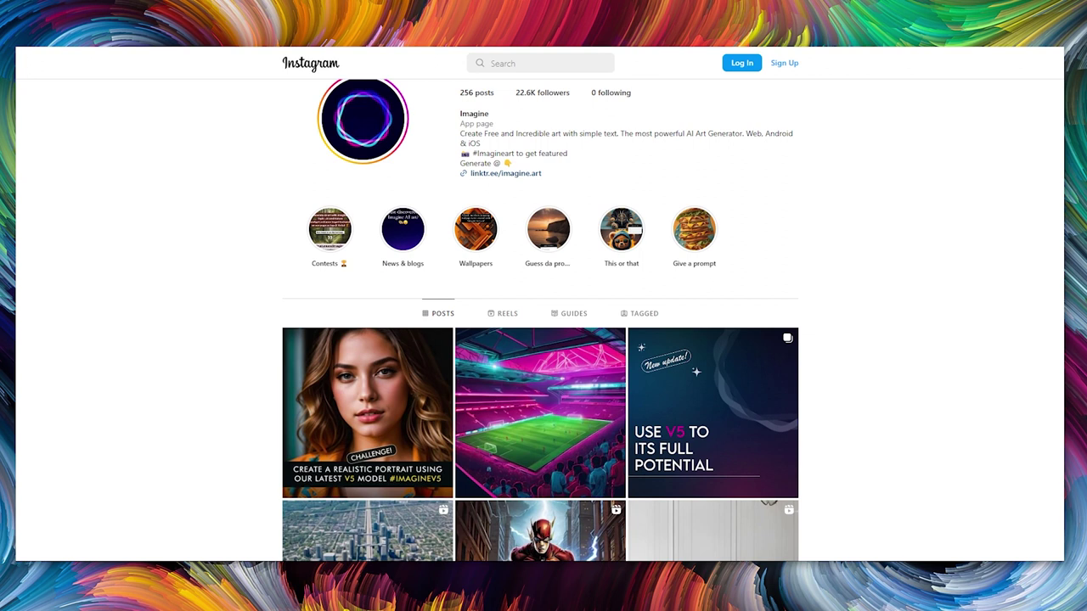
Step: Scroll down the Imagine Instagram post grid to the Show more posts button
{"action": "scroll", "coordinate": [540, 408], "scroll_direction": "down", "scroll_amount": 1}
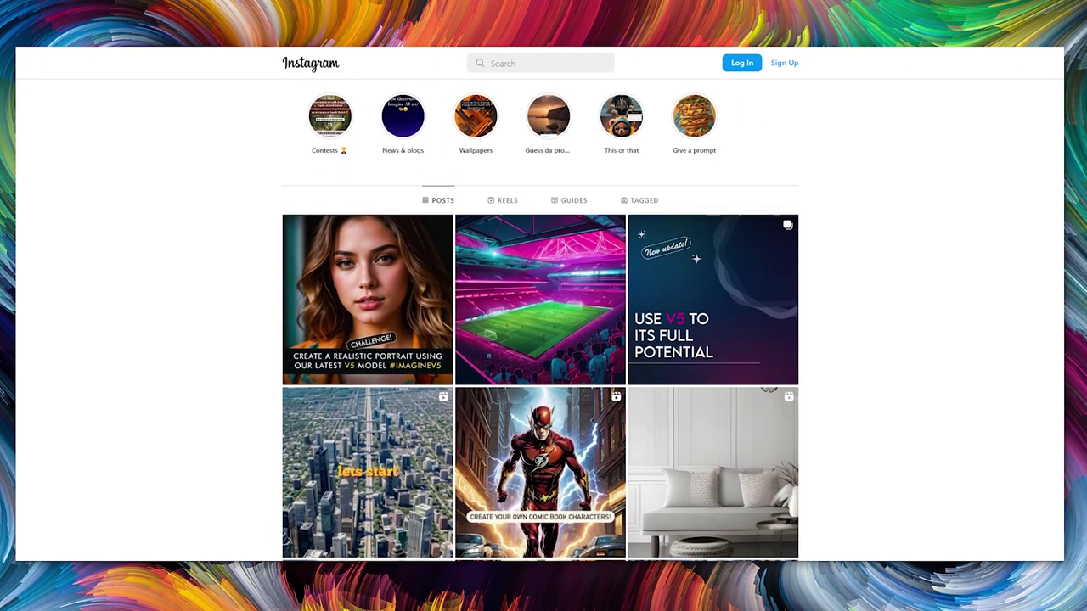
{"action": "scroll", "coordinate": [541, 340], "scroll_direction": "down", "scroll_amount": 2}
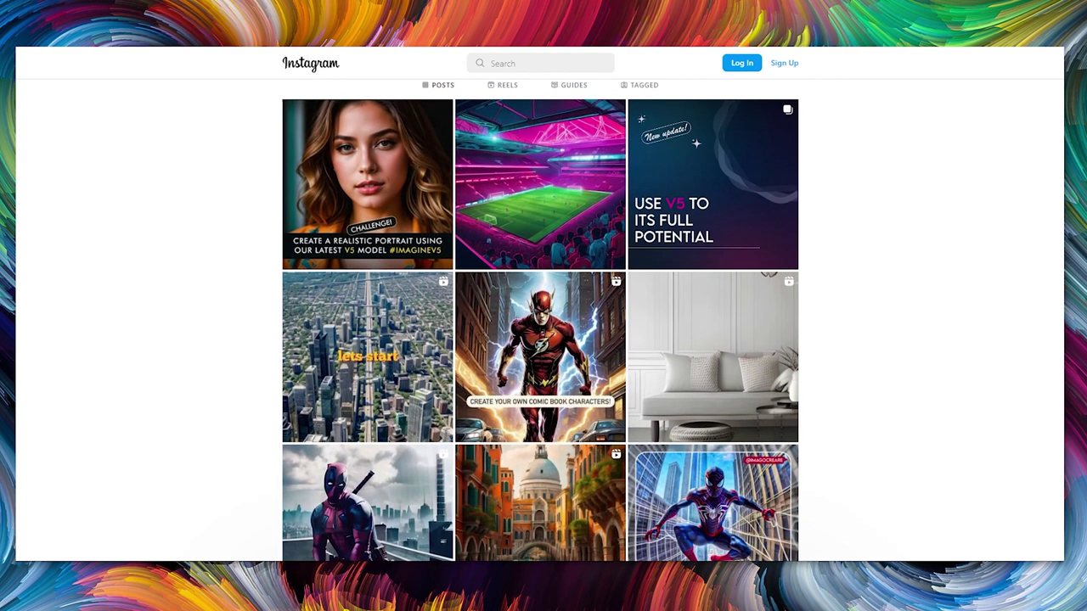
{"action": "scroll", "coordinate": [540, 321], "scroll_direction": "down", "scroll_amount": 3}
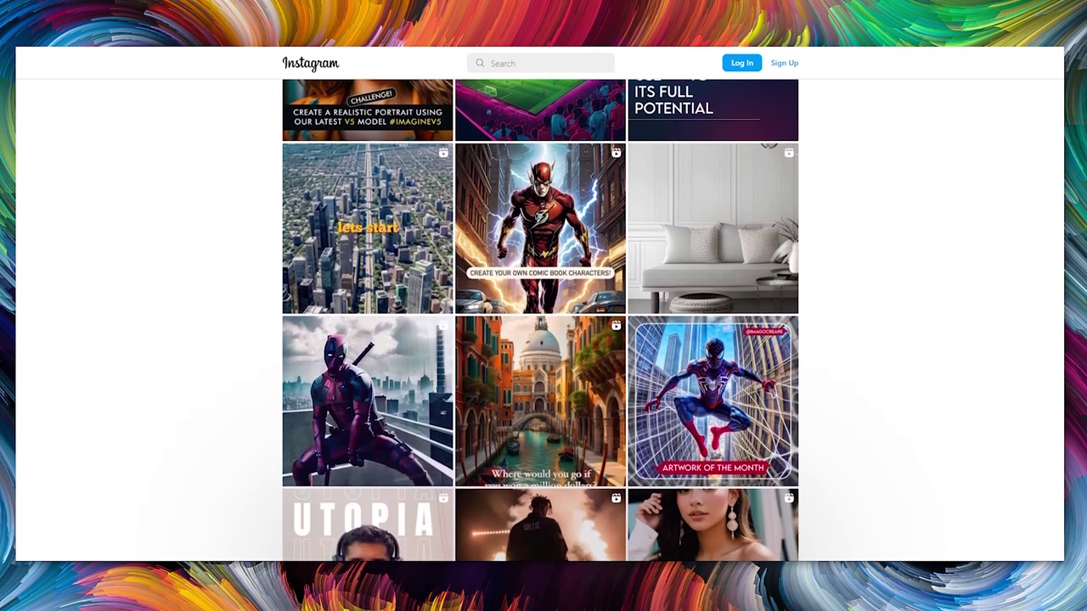
{"action": "scroll", "coordinate": [541, 321], "scroll_direction": "down", "scroll_amount": 4}
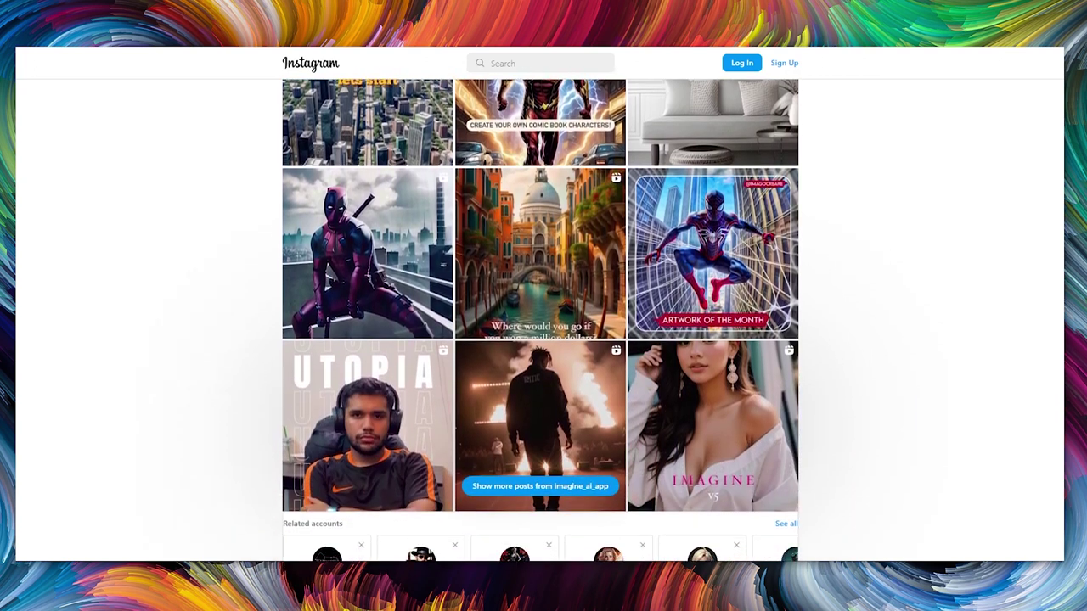
{"action": "scroll", "coordinate": [540, 321], "scroll_direction": "down", "scroll_amount": 2}
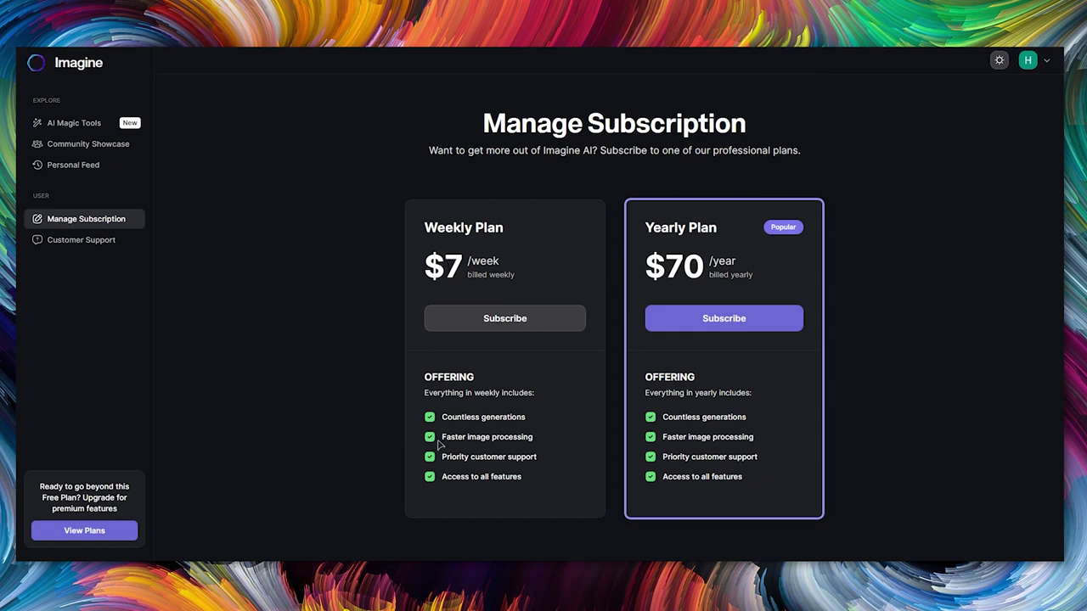
Step: Highlight the phrase 'Countless generations' on the subscription page, then clear the selection
{"action": "left_click_drag", "start_coordinate": [442, 417], "coordinate": [528, 420]}
{"action": "left_click", "coordinate": [445, 417]}
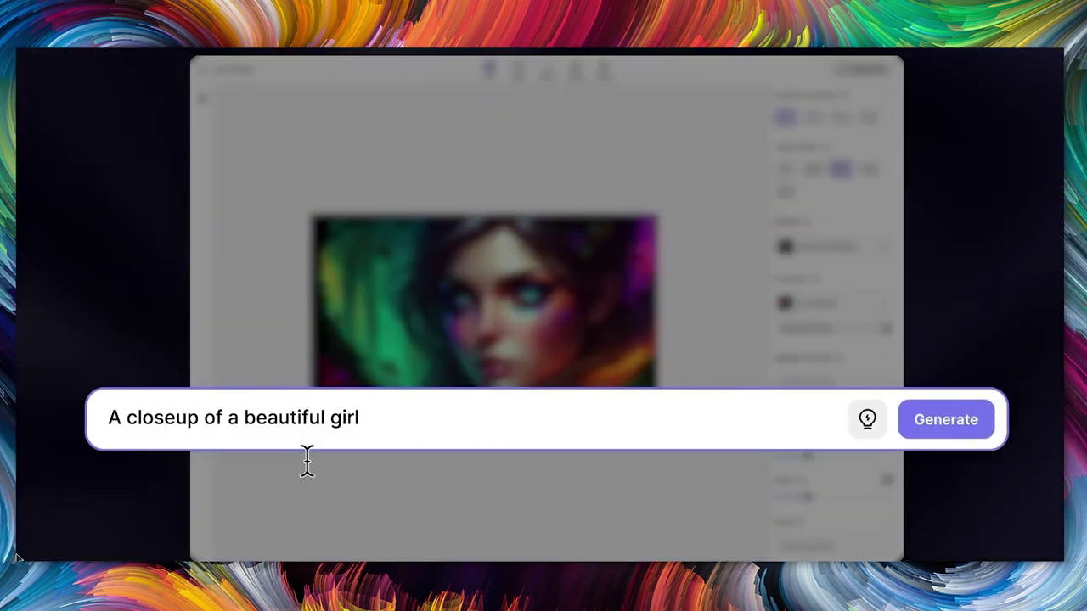
Step: Enter 'ace', then change the girl portrait's Aspect Ratio from 16:9 to 1:1
{"action": "type", "text": "ace"}
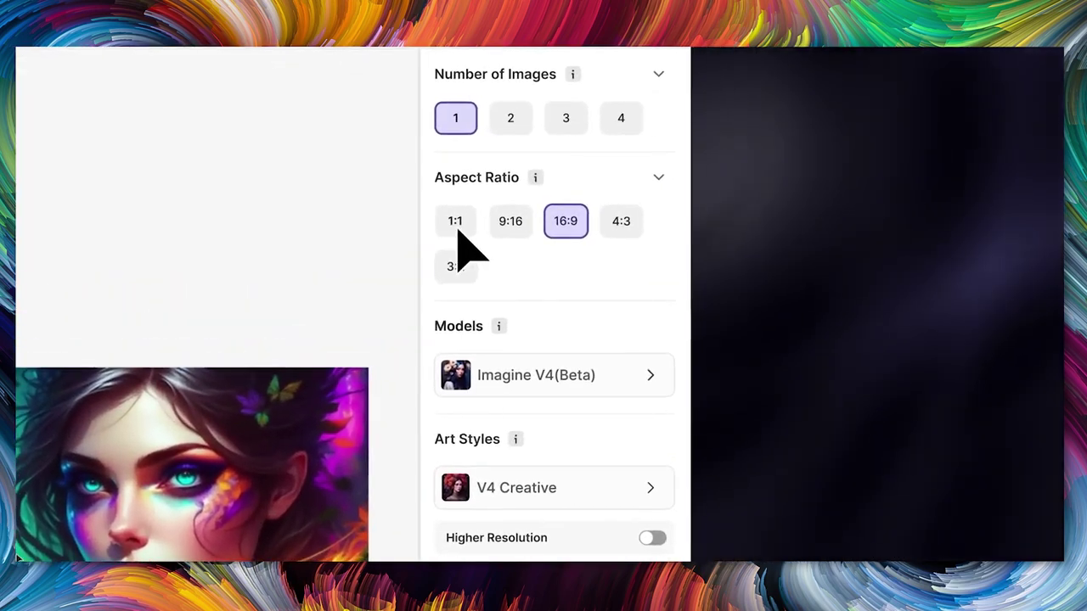
{"action": "left_click", "coordinate": [456, 223]}
{"action": "scroll", "coordinate": [626, 254], "scroll_direction": "down", "scroll_amount": 5}
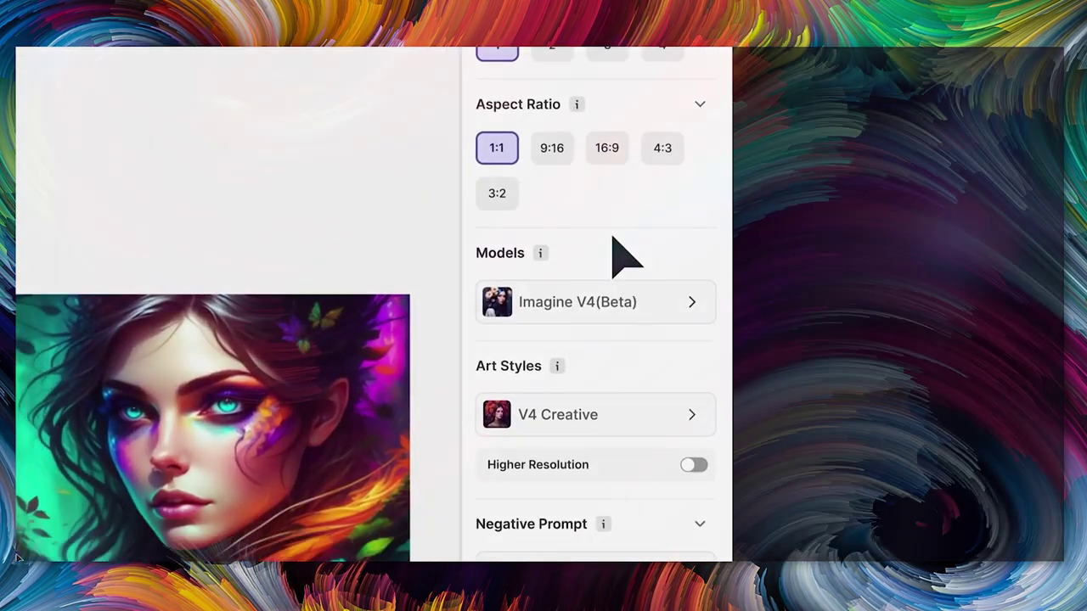